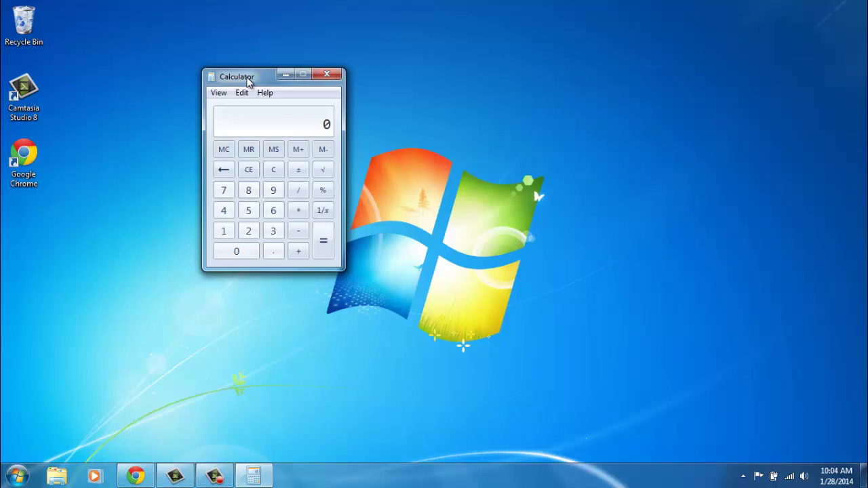
Step: Reposition the Calculator window on the desktop and switch it to Scientific mode
{"action": "left_click_drag", "start_coordinate": [248, 80], "coordinate": [278, 105]}
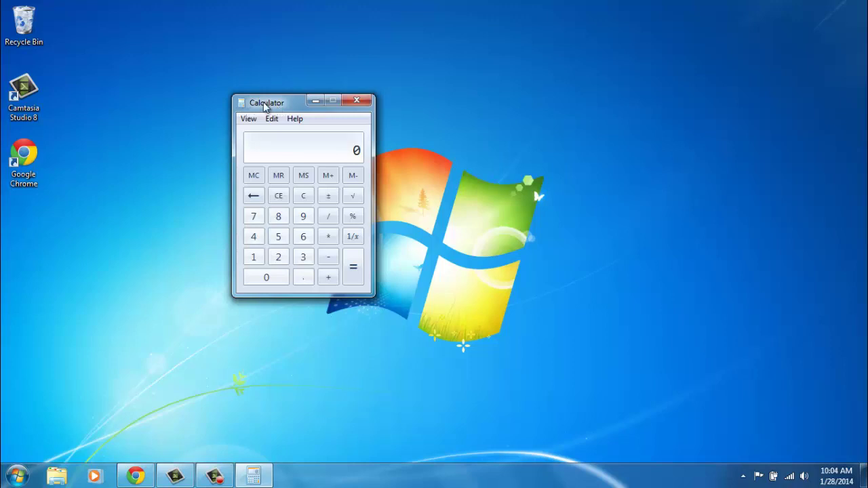
{"action": "left_click", "coordinate": [251, 119]}
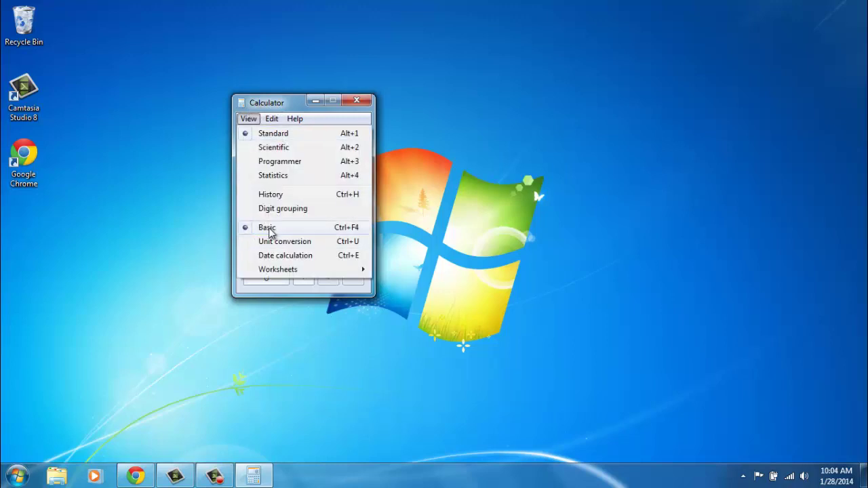
{"action": "left_click", "coordinate": [277, 102]}
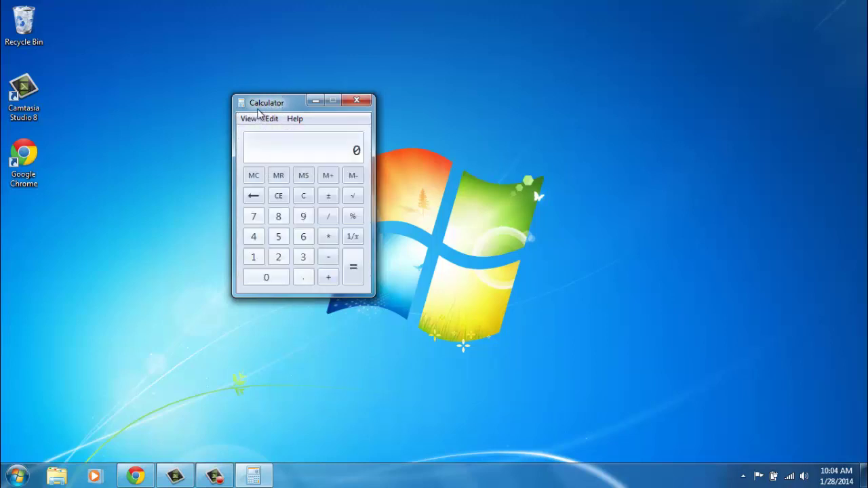
{"action": "left_click", "coordinate": [250, 119]}
{"action": "left_click", "coordinate": [275, 148]}
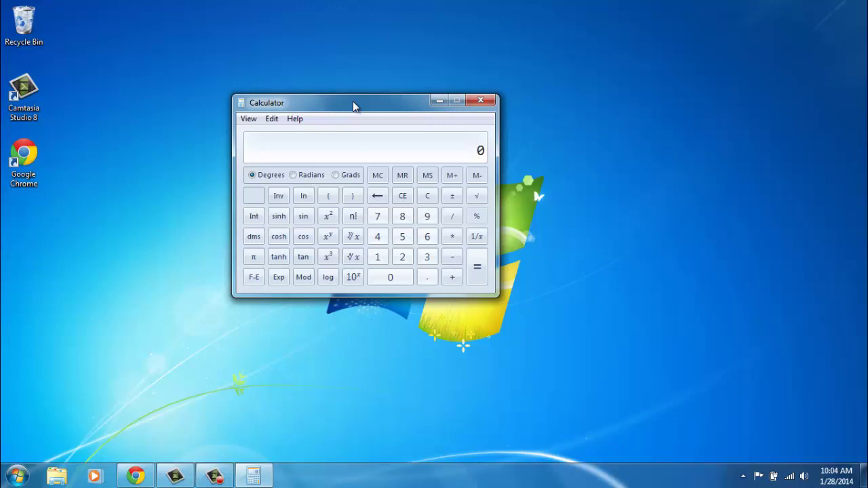
Step: Switch the calculator to Programmer mode and enter the decimal number 128
{"action": "left_click", "coordinate": [249, 119]}
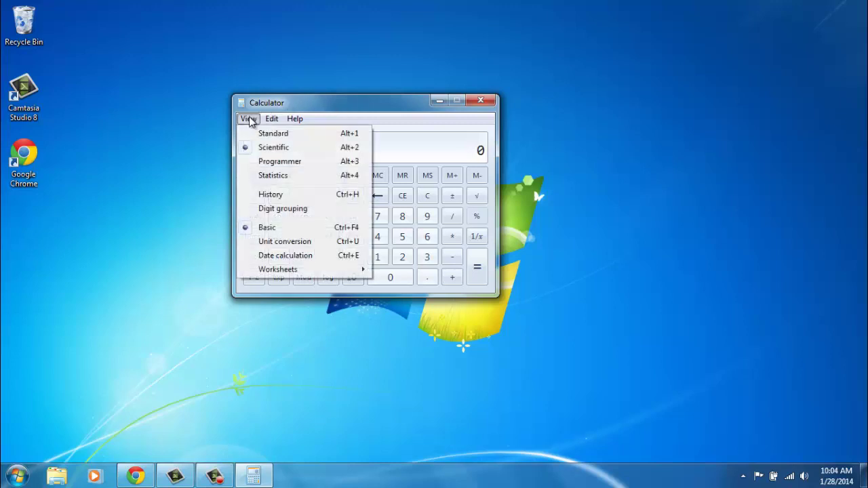
{"action": "left_click", "coordinate": [277, 163]}
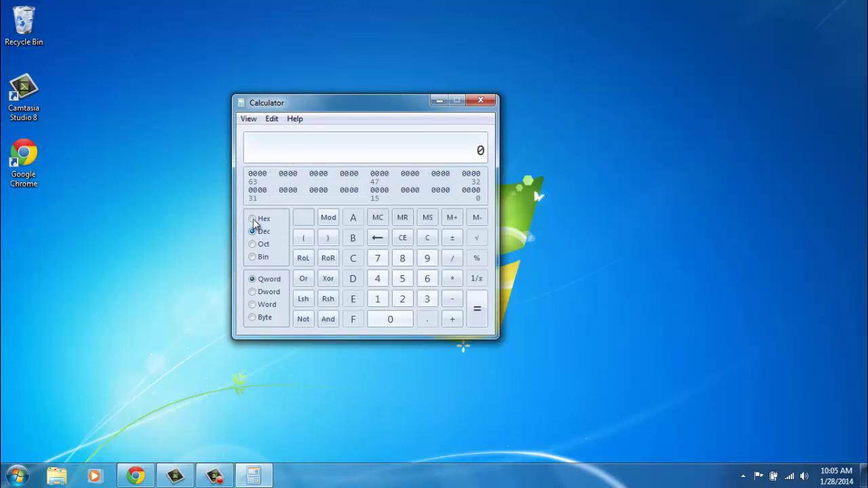
{"action": "left_click", "coordinate": [377, 301]}
{"action": "left_click", "coordinate": [402, 299]}
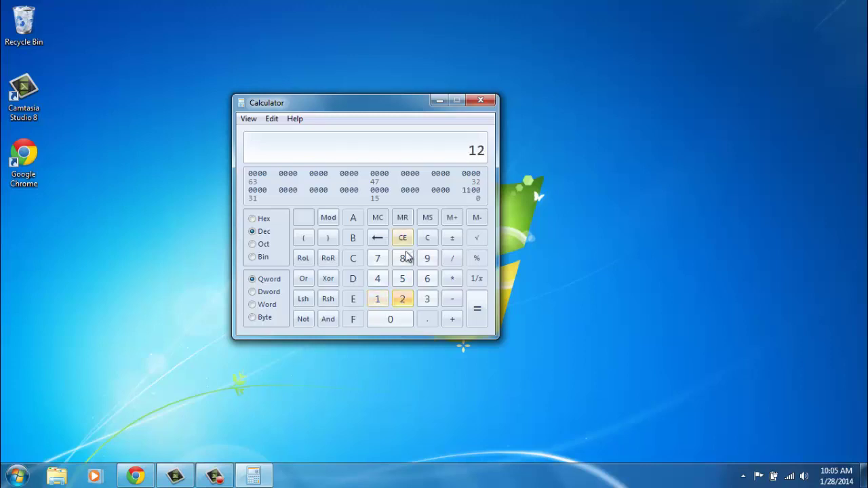
{"action": "left_click", "coordinate": [405, 260]}
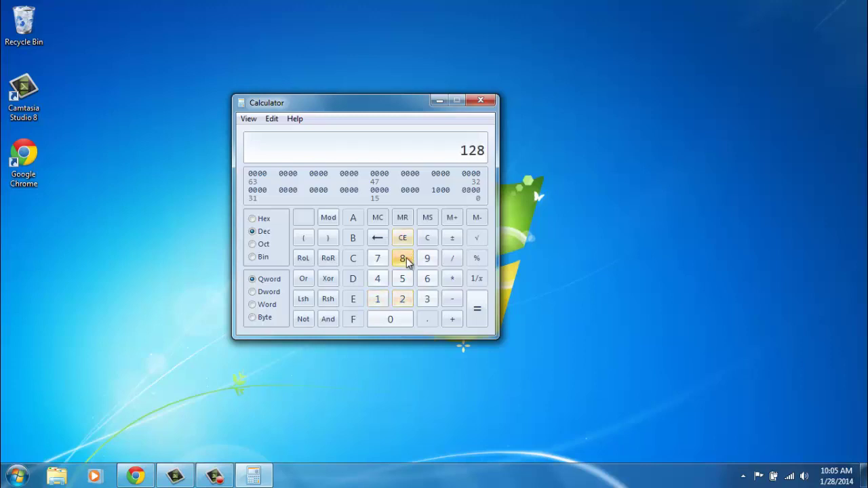
Step: Convert the entered number to hexadecimal, limit the word size to Byte, and return to decimal display
{"action": "left_click", "coordinate": [256, 219]}
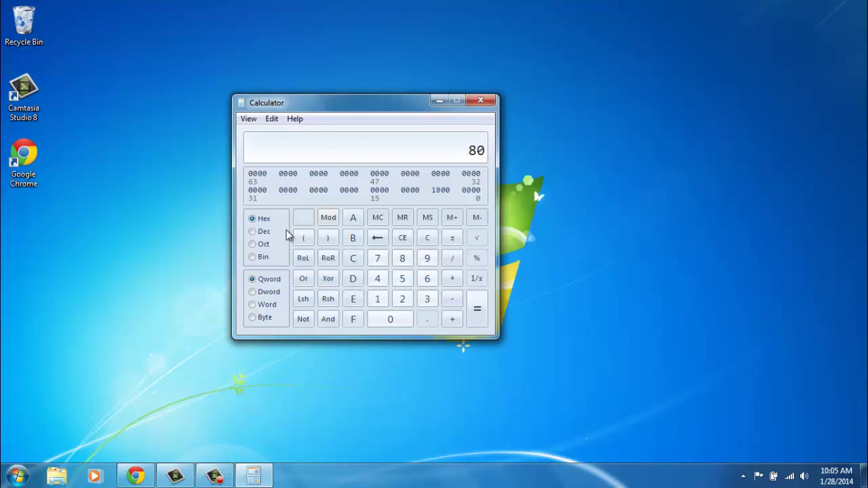
{"action": "left_click", "coordinate": [252, 318]}
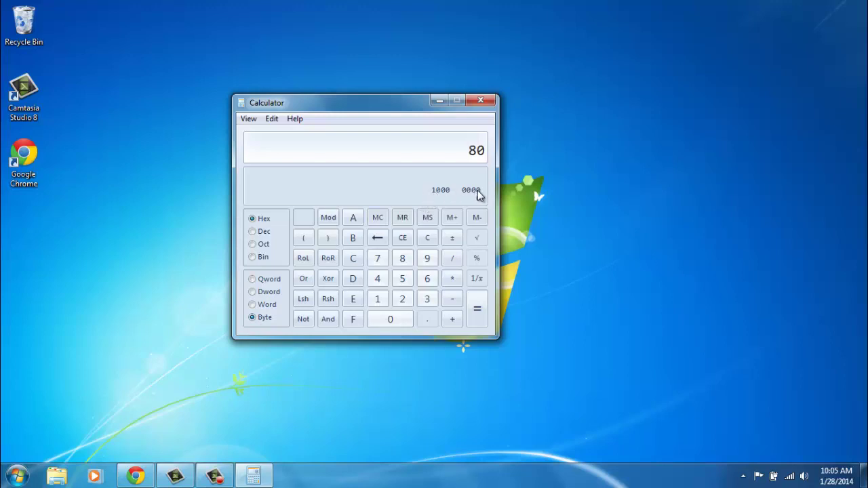
{"action": "left_click", "coordinate": [258, 232]}
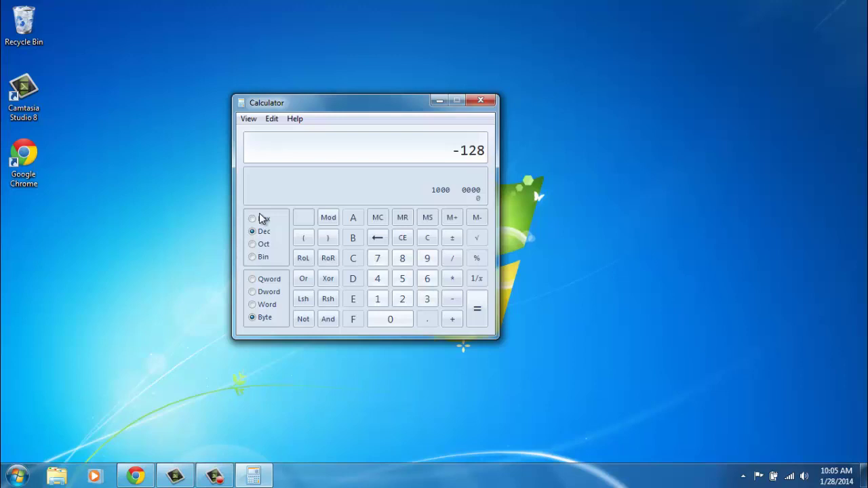
Step: Switch the calculator to Statistics mode and show the unit conversion pane
{"action": "left_click", "coordinate": [248, 120]}
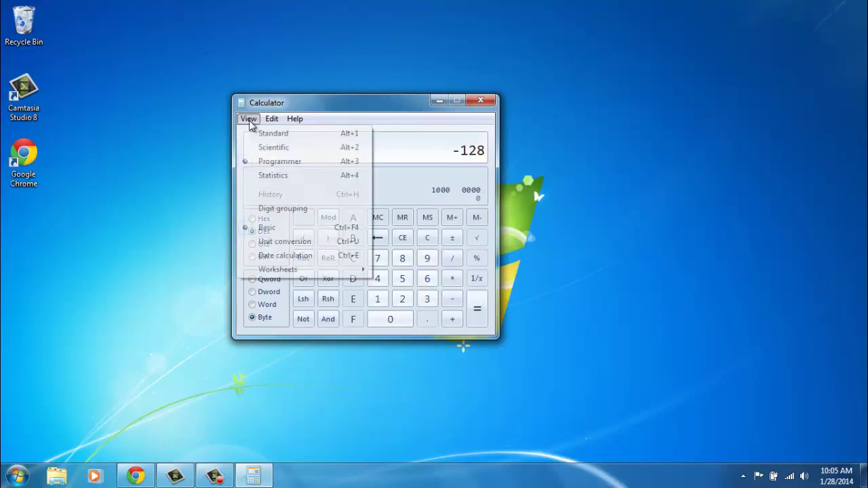
{"action": "left_click", "coordinate": [265, 177]}
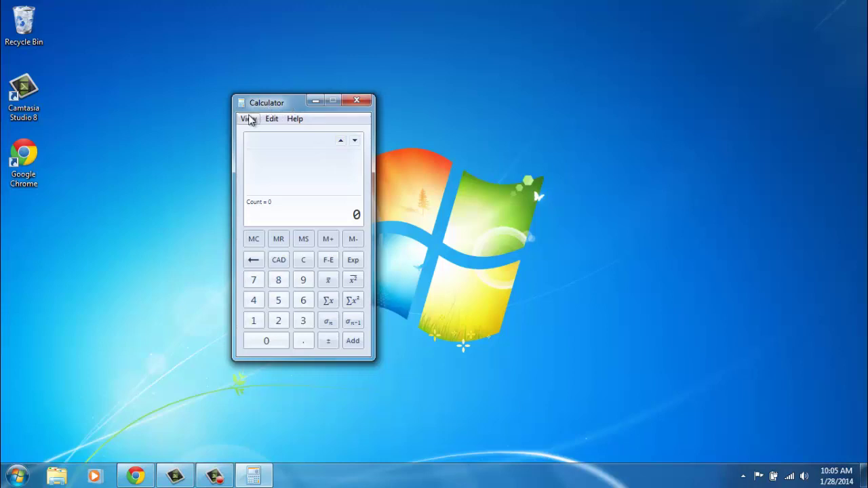
{"action": "left_click", "coordinate": [248, 119]}
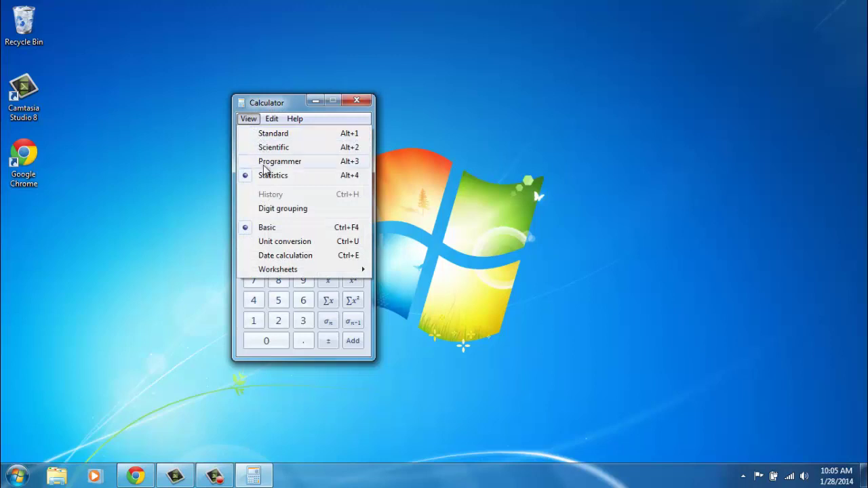
{"action": "left_click", "coordinate": [271, 245]}
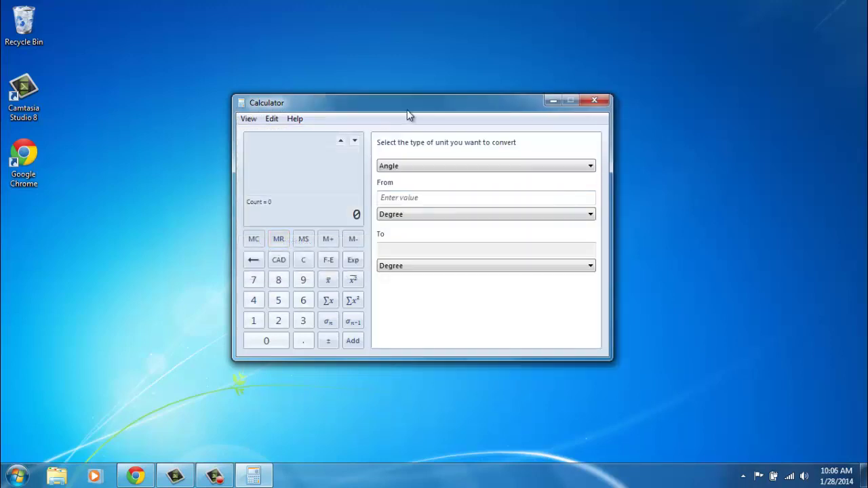
Step: Review the available unit types and set the type of unit for conversion to Temperature
{"action": "left_click", "coordinate": [436, 167]}
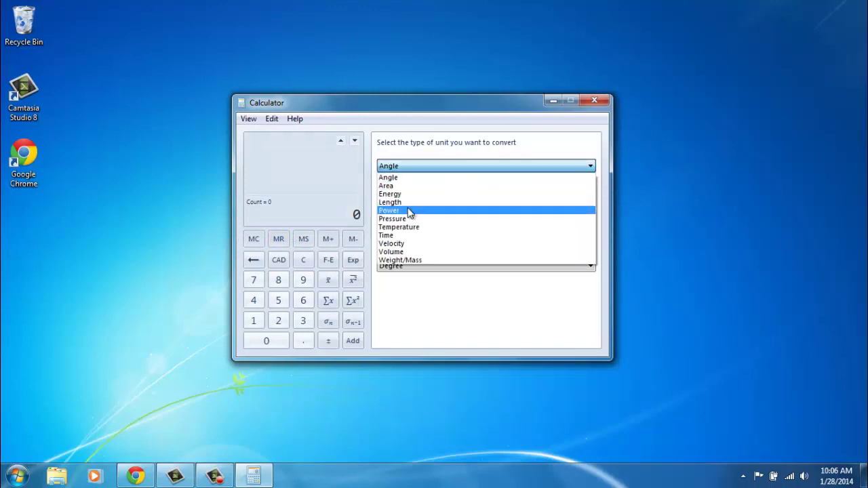
{"action": "left_click", "coordinate": [456, 111]}
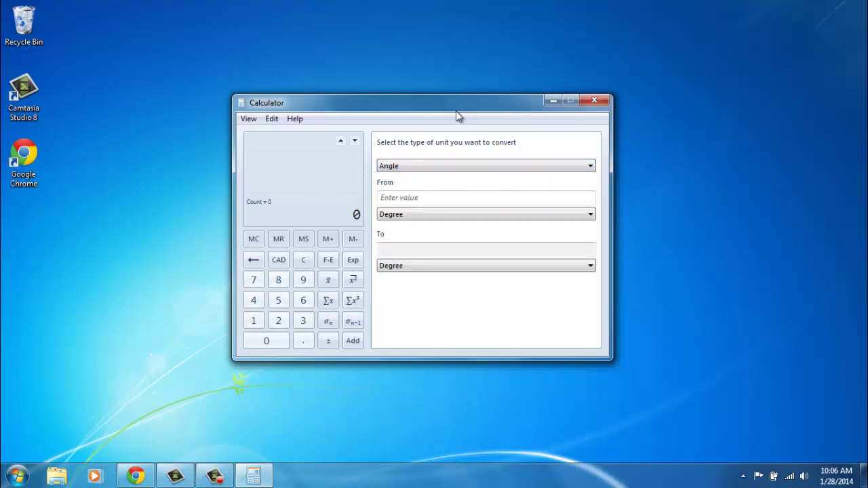
{"action": "left_click", "coordinate": [591, 166]}
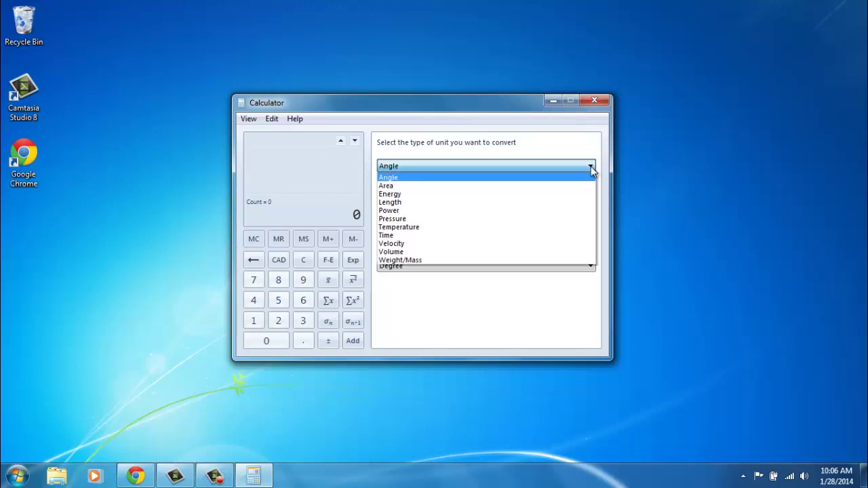
{"action": "left_click", "coordinate": [403, 226]}
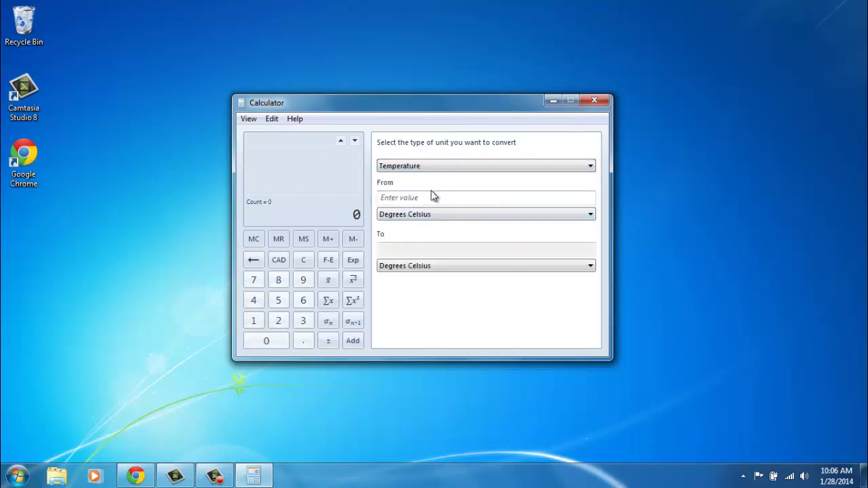
Step: Convert 9 degrees Fahrenheit to Kelvin
{"action": "left_click", "coordinate": [435, 214]}
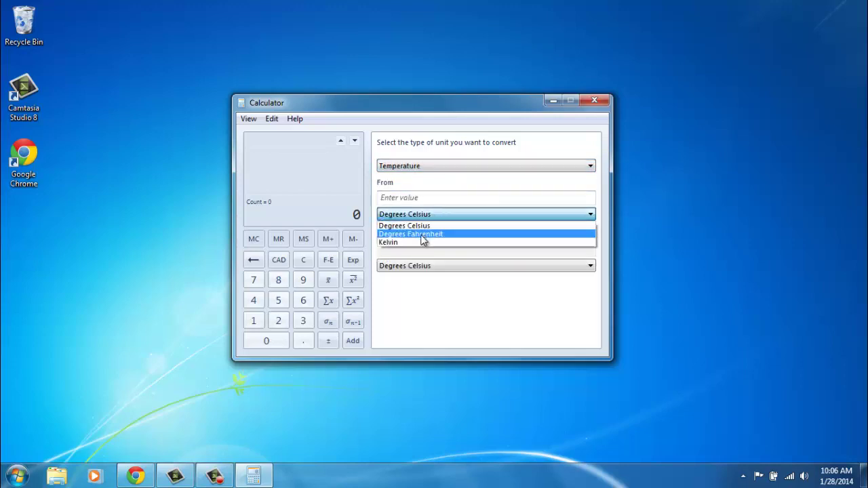
{"action": "left_click", "coordinate": [423, 233]}
{"action": "left_click", "coordinate": [398, 197]}
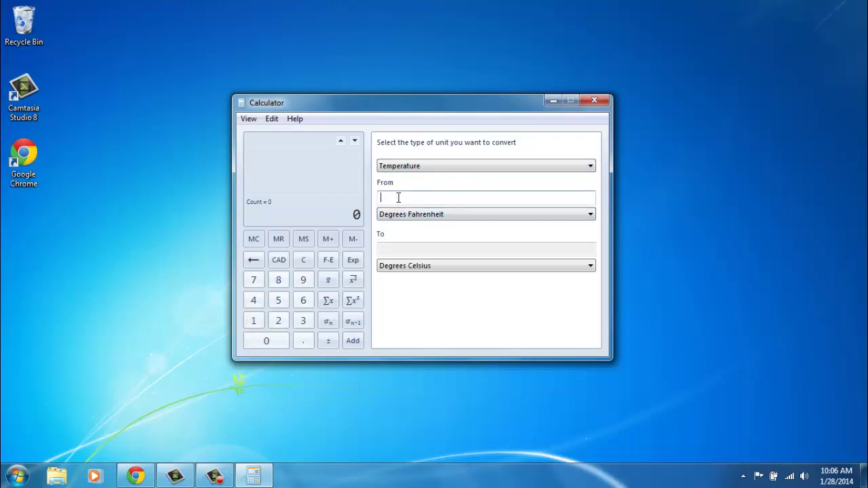
{"action": "type", "text": "9"}
{"action": "left_click", "coordinate": [594, 267]}
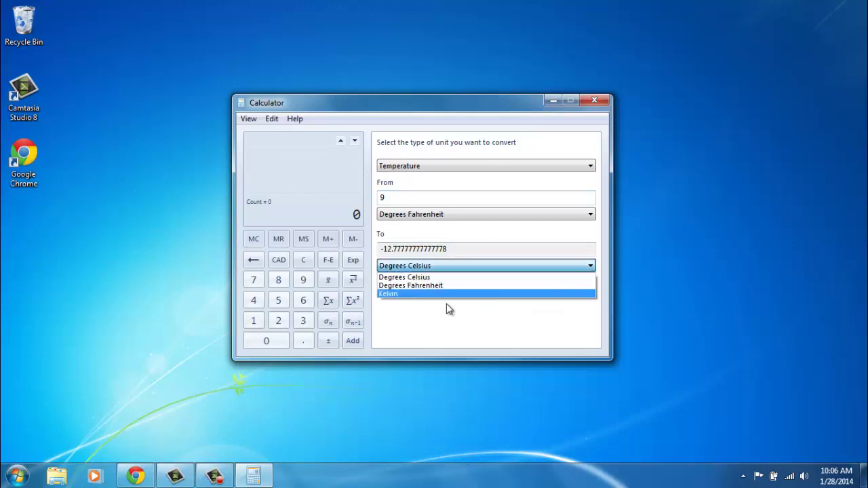
{"action": "left_click", "coordinate": [436, 292]}
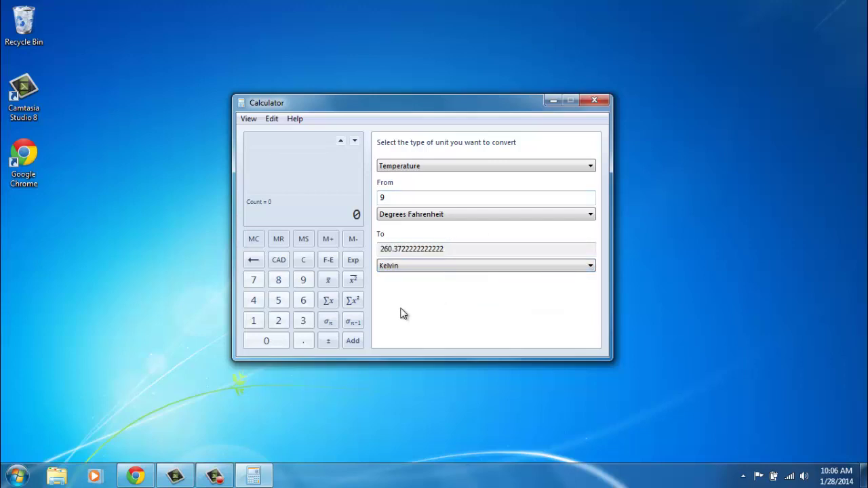
Step: Use the date calculation to find the difference between 1/28/2014 and 3/20/2014
{"action": "left_click", "coordinate": [250, 120]}
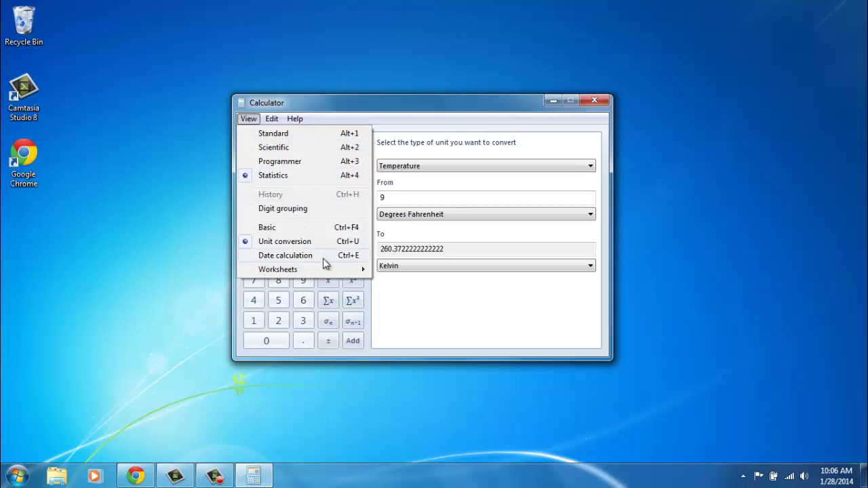
{"action": "left_click", "coordinate": [292, 255]}
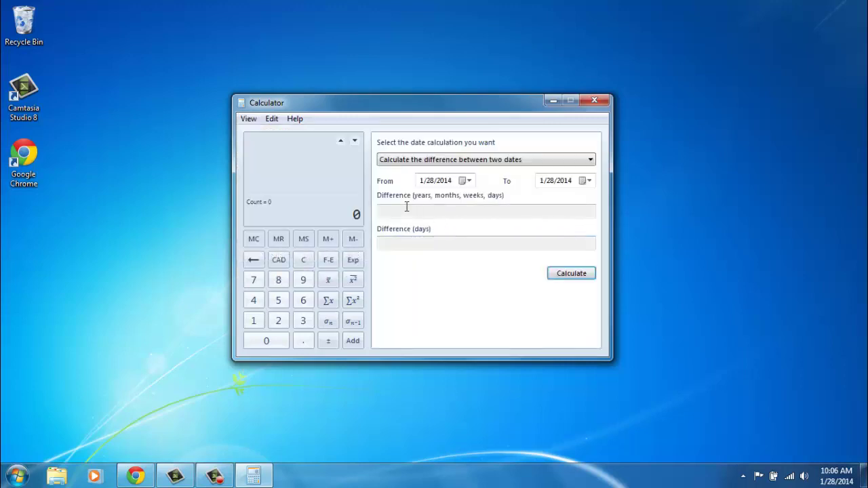
{"action": "left_click", "coordinate": [465, 181]}
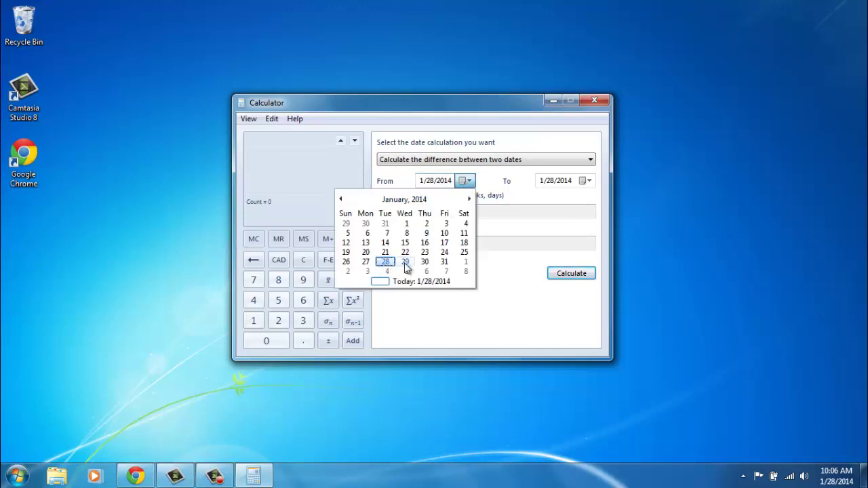
{"action": "left_click", "coordinate": [575, 192]}
{"action": "left_click", "coordinate": [584, 181]}
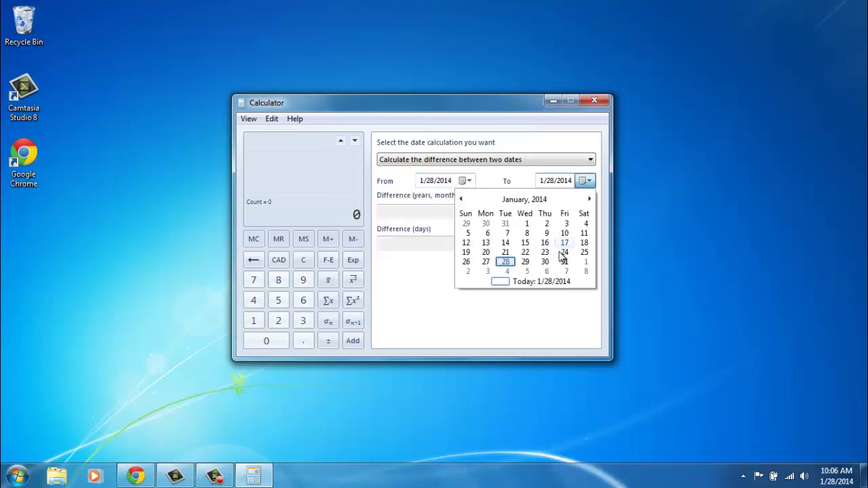
{"action": "left_click", "coordinate": [589, 198]}
{"action": "left_click", "coordinate": [589, 199]}
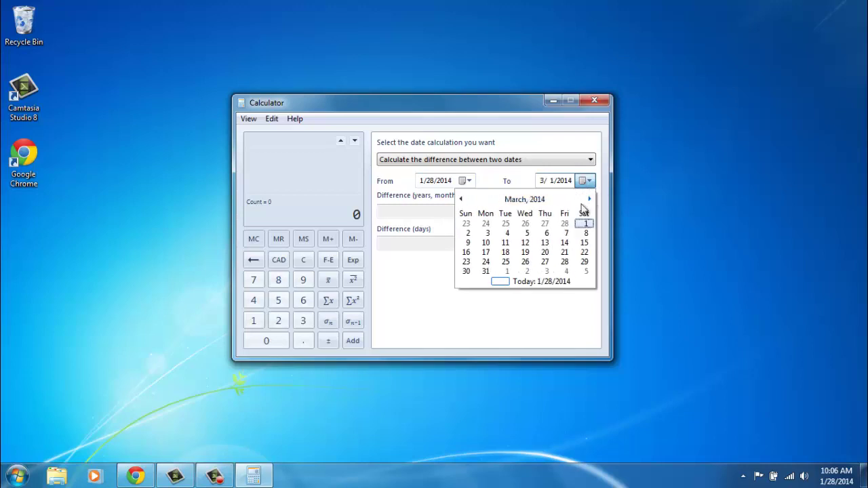
{"action": "left_click", "coordinate": [545, 253]}
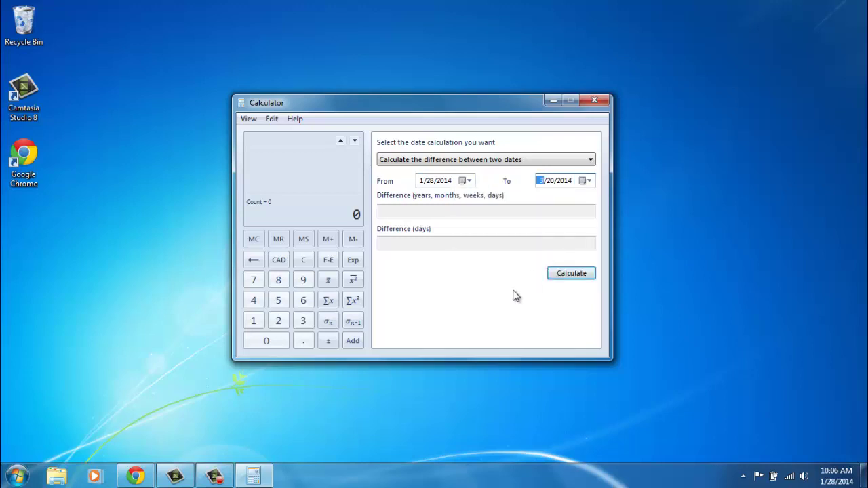
{"action": "left_click", "coordinate": [560, 275]}
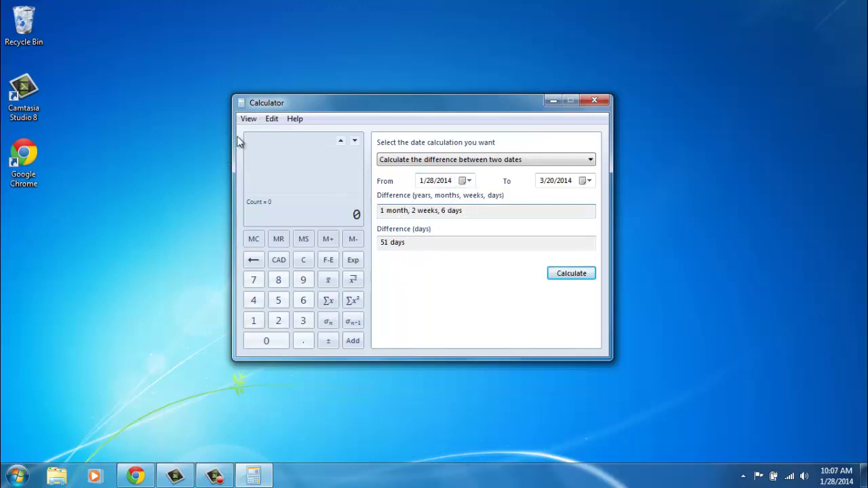
Step: Open the Mortgage worksheet and enter a purchase price of 250000 and a down payment of 70000
{"action": "left_click", "coordinate": [249, 119]}
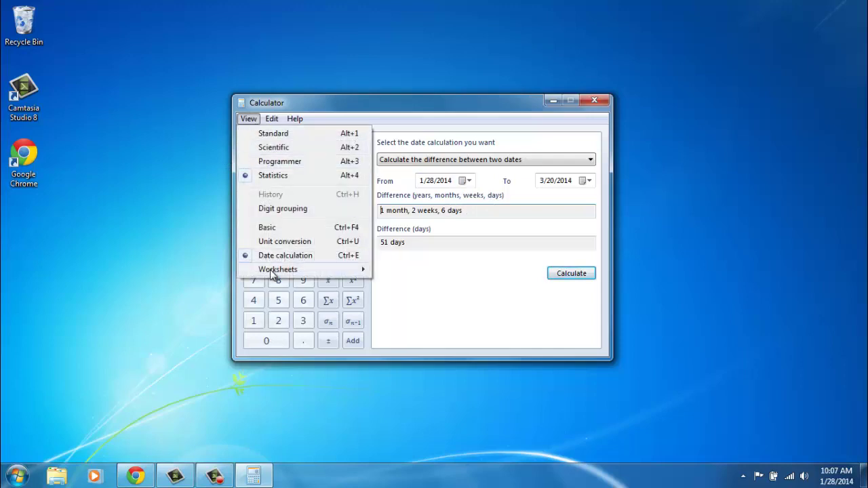
{"action": "mouse_move", "coordinate": [278, 271]}
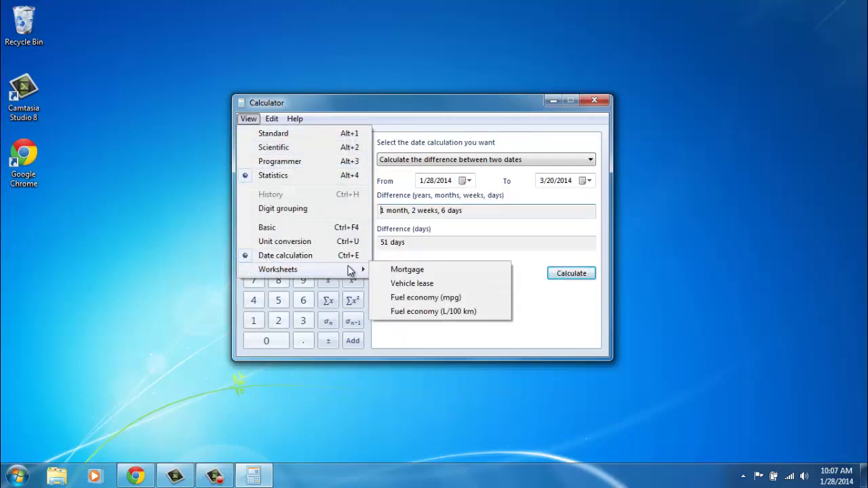
{"action": "left_click", "coordinate": [395, 271]}
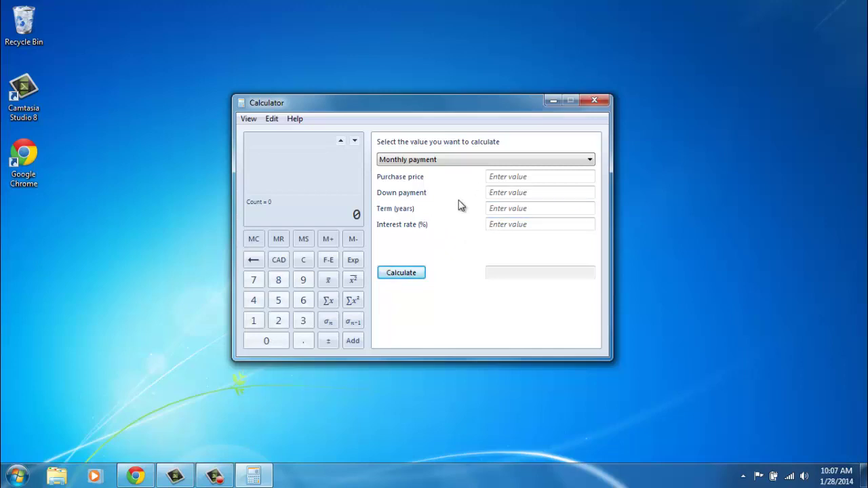
{"action": "left_click", "coordinate": [503, 175]}
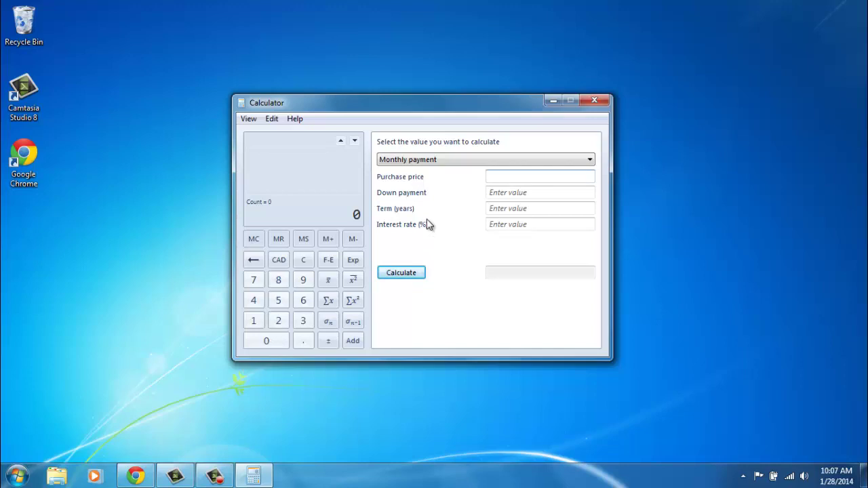
{"action": "type", "text": "250000"}
{"action": "left_click", "coordinate": [509, 192]}
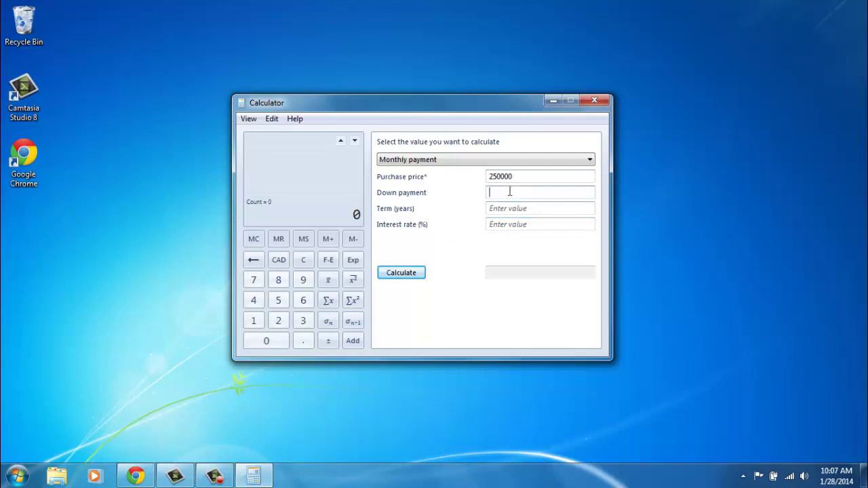
{"action": "type", "text": "70000"}
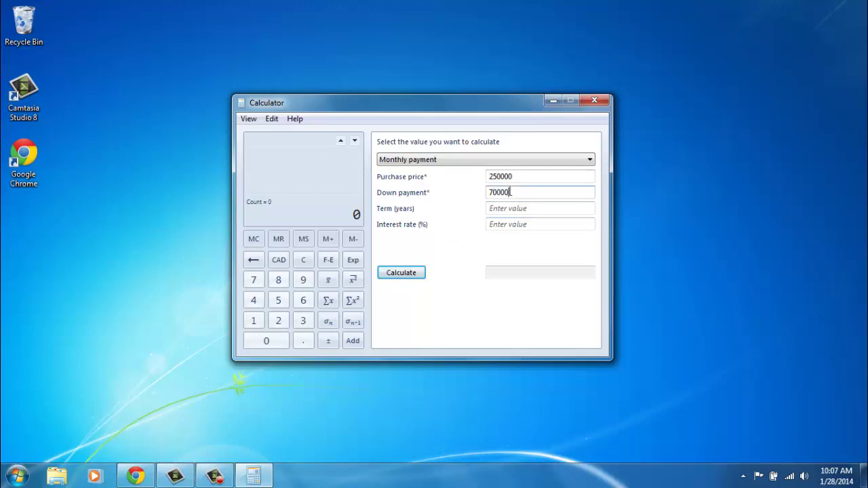
Step: Set the mortgage term to 30 years and the interest rate to 5%, and calculate the monthly payment
{"action": "left_click", "coordinate": [502, 209]}
{"action": "type", "text": "30"}
{"action": "left_click", "coordinate": [507, 224]}
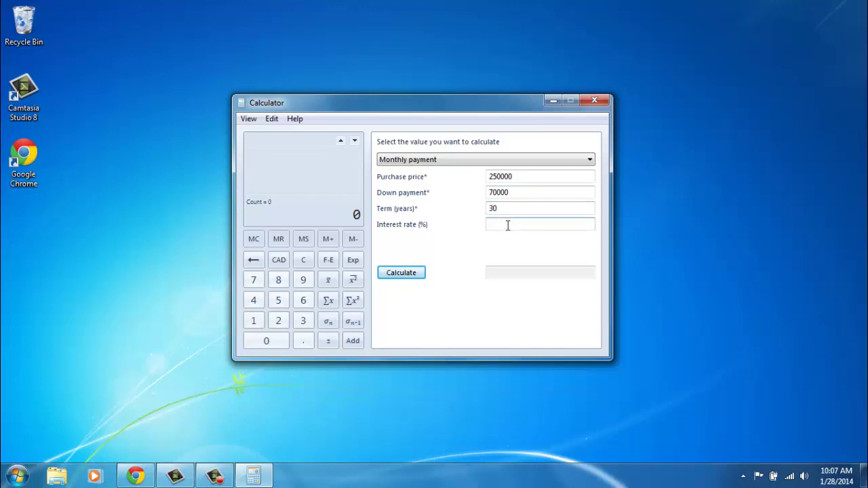
{"action": "type", "text": "5"}
{"action": "left_click", "coordinate": [401, 273]}
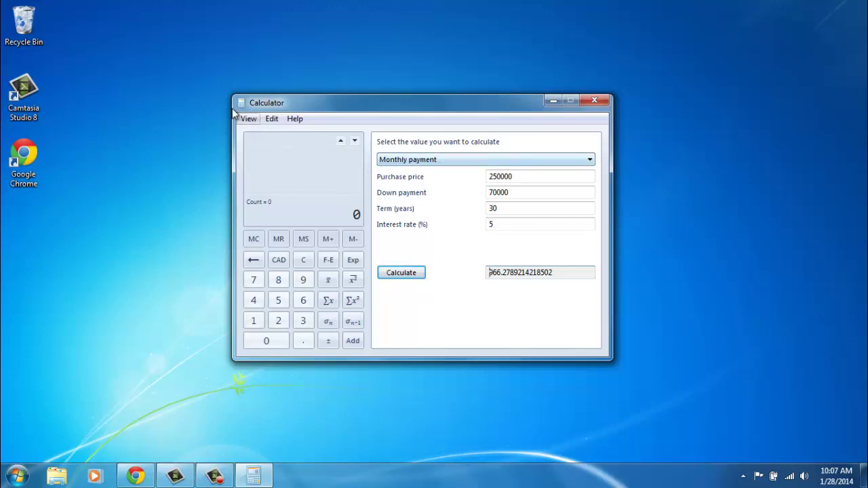
Step: Show the Vehicle lease worksheet to view its input fields
{"action": "left_click", "coordinate": [248, 119]}
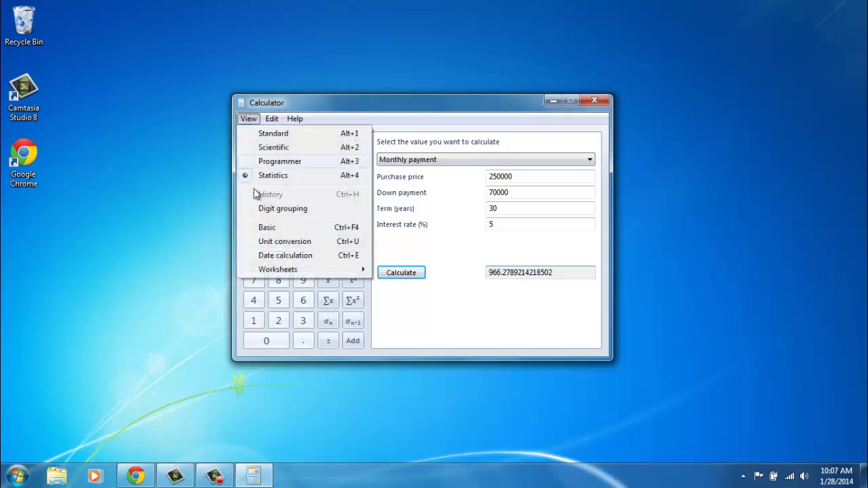
{"action": "mouse_move", "coordinate": [272, 271]}
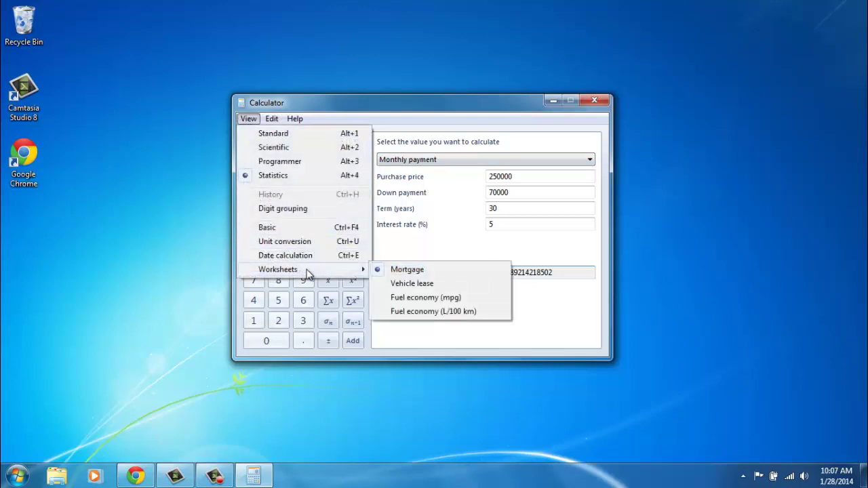
{"action": "left_click", "coordinate": [411, 287]}
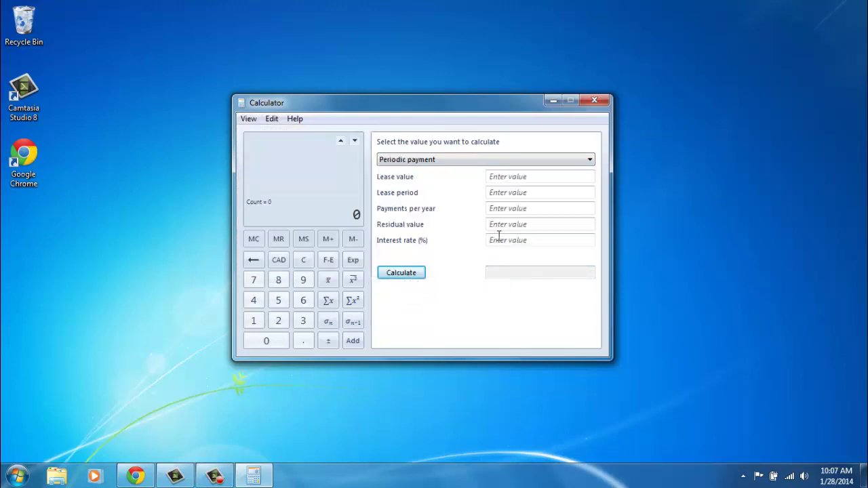
Step: Show the Fuel economy (mpg) worksheet, followed by the Fuel economy (L/100 km) worksheet
{"action": "left_click", "coordinate": [248, 119]}
{"action": "mouse_move", "coordinate": [291, 271]}
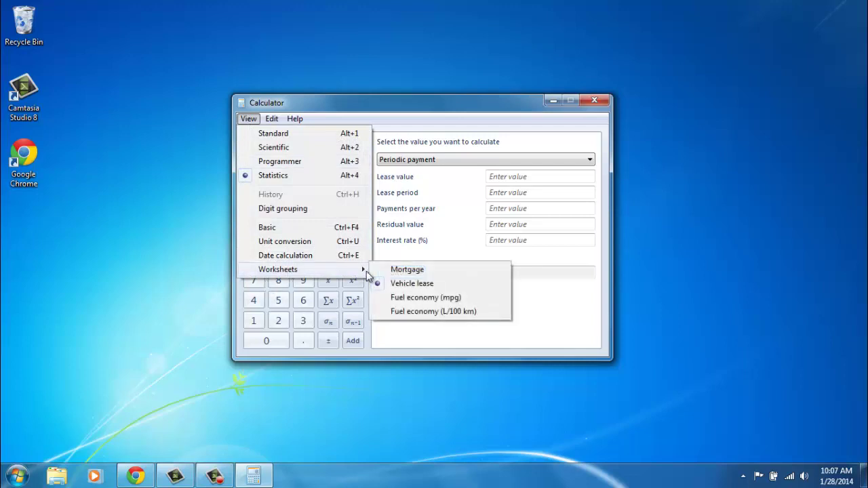
{"action": "left_click", "coordinate": [412, 299]}
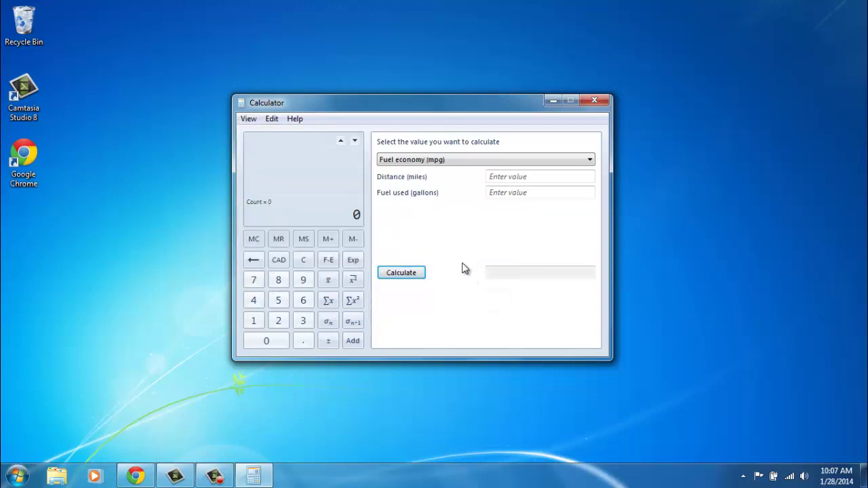
{"action": "left_click", "coordinate": [249, 120]}
{"action": "mouse_move", "coordinate": [285, 271]}
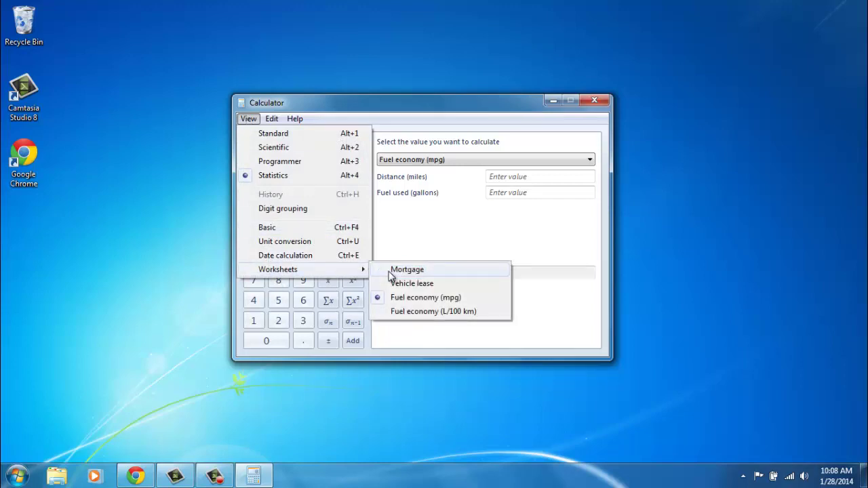
{"action": "left_click", "coordinate": [410, 313]}
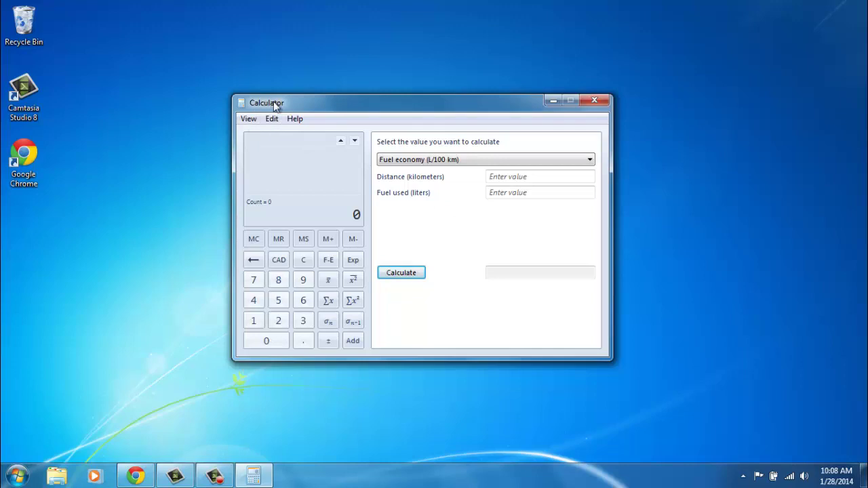
Step: Switch the calculator to Standard mode and return it to the Basic view without a worksheet
{"action": "left_click", "coordinate": [248, 118]}
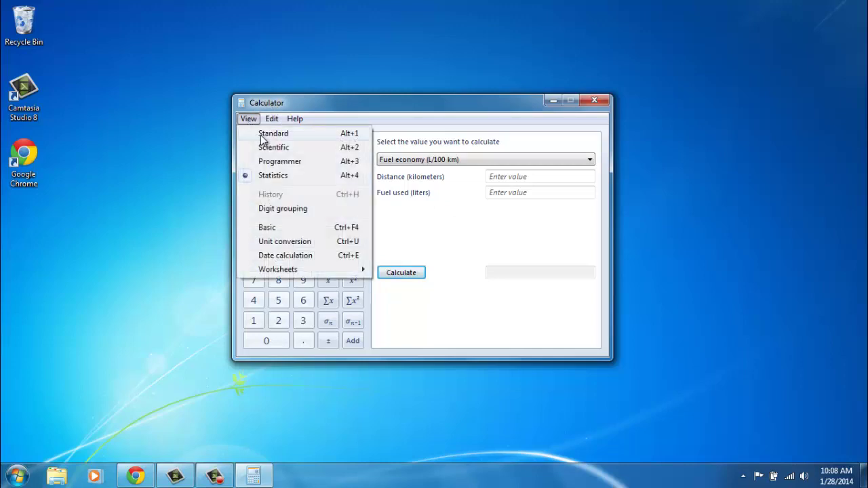
{"action": "left_click", "coordinate": [264, 135]}
{"action": "left_click", "coordinate": [248, 119]}
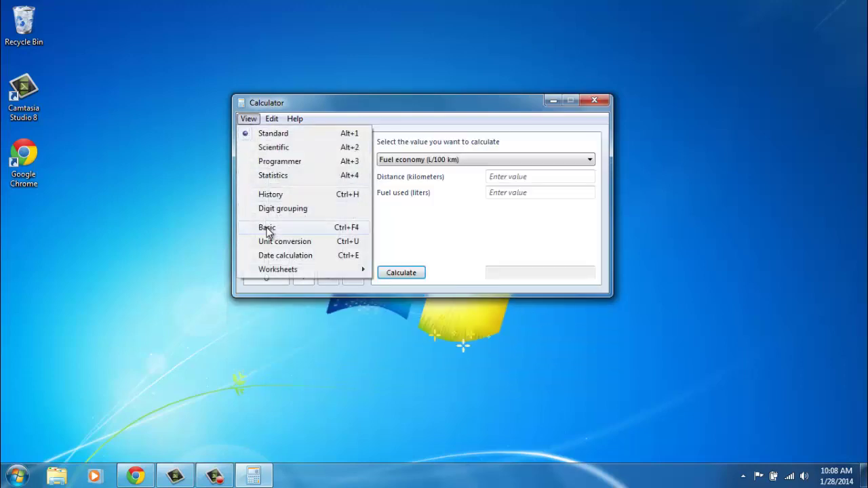
{"action": "left_click", "coordinate": [269, 231]}
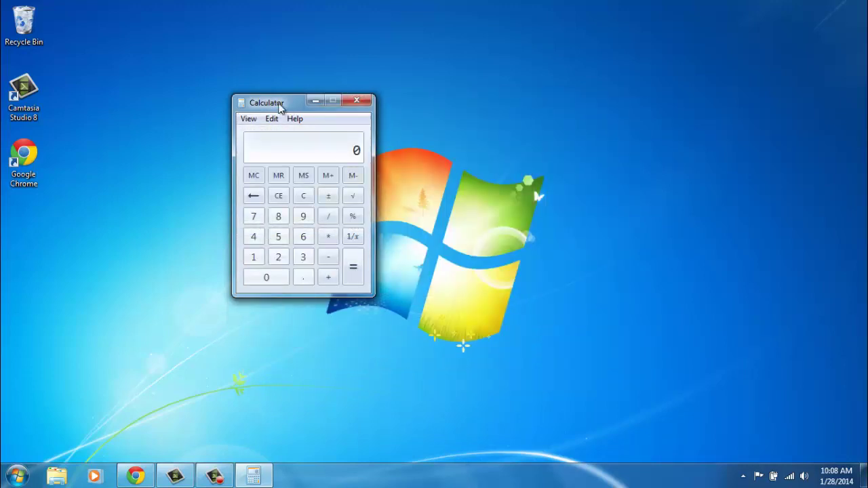